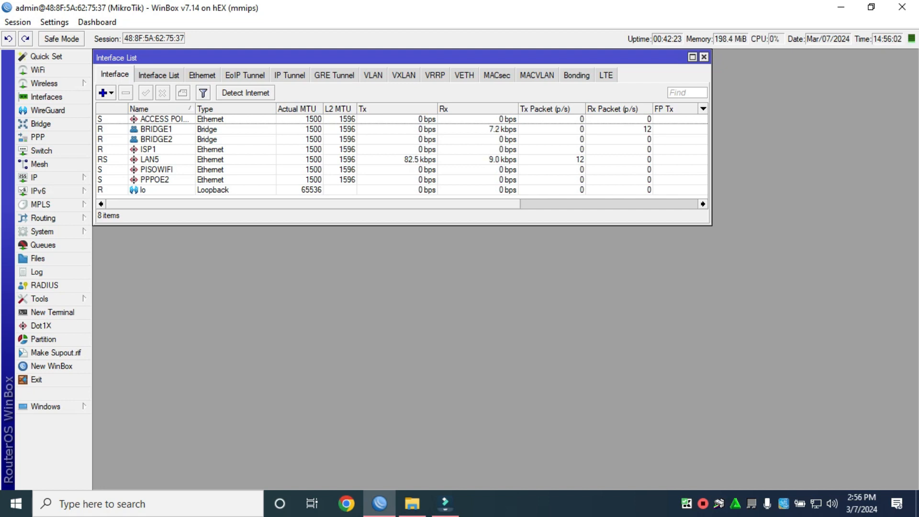
- Review the PPPOE2 and PISOWIFI ports in the interface list, then view the list of VLAN interfaces
{"action": "left_click", "coordinate": [155, 180]}
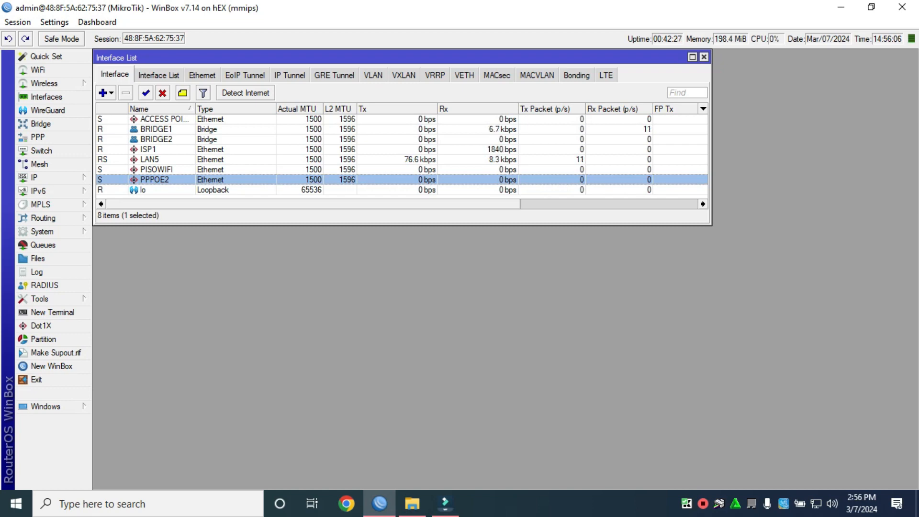
{"action": "left_click", "coordinate": [156, 170]}
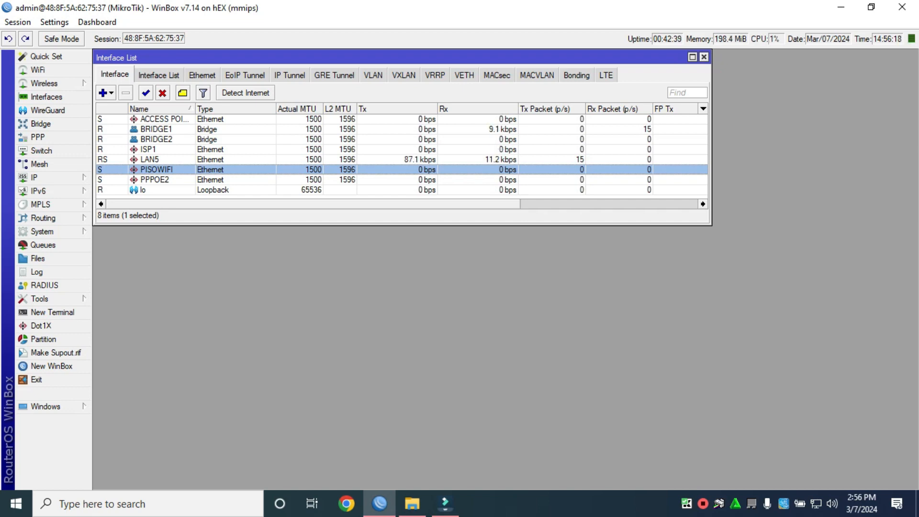
{"action": "left_click", "coordinate": [154, 180]}
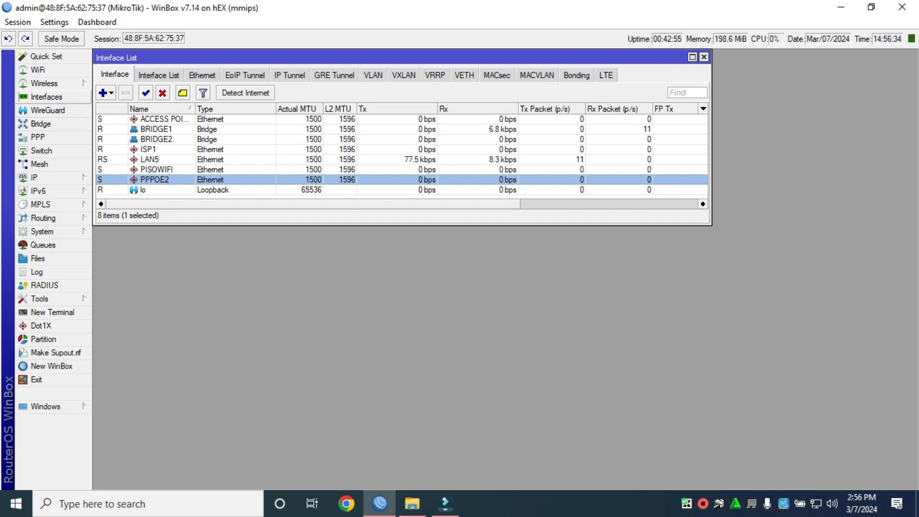
{"action": "left_click", "coordinate": [704, 57]}
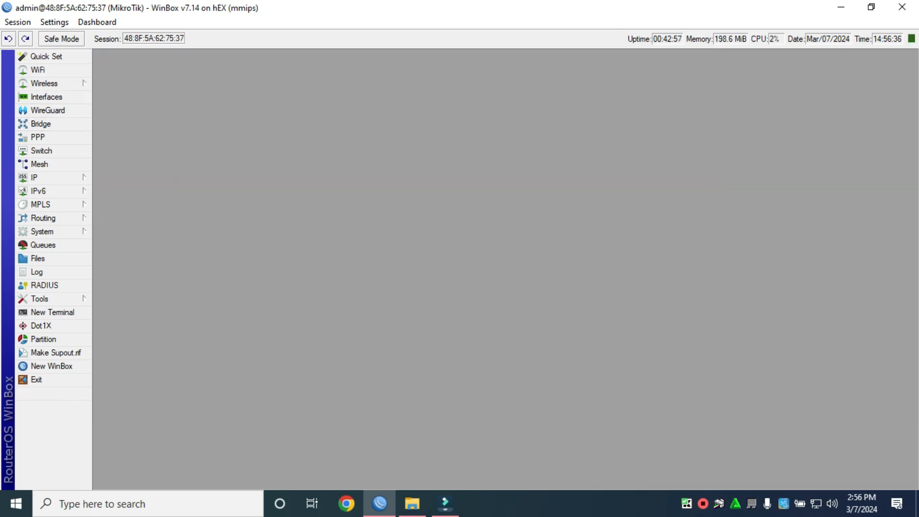
{"action": "left_click", "coordinate": [46, 97]}
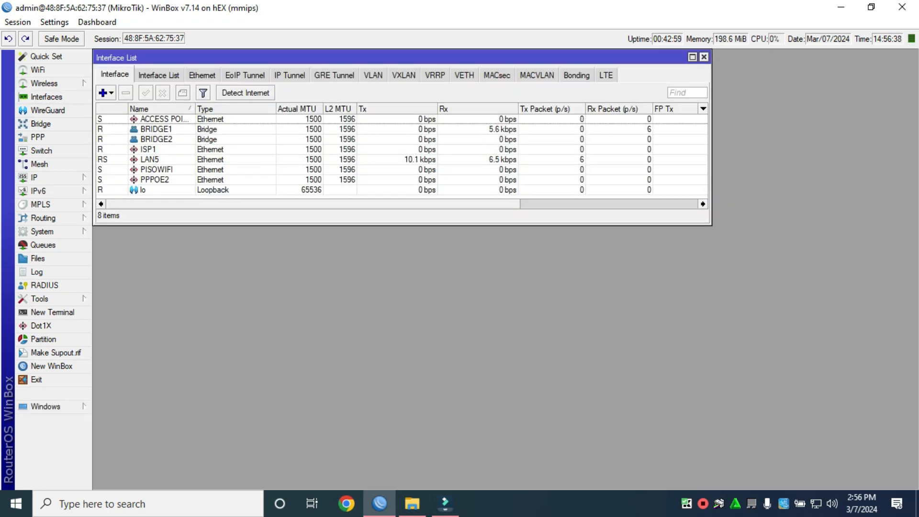
{"action": "left_click", "coordinate": [373, 75]}
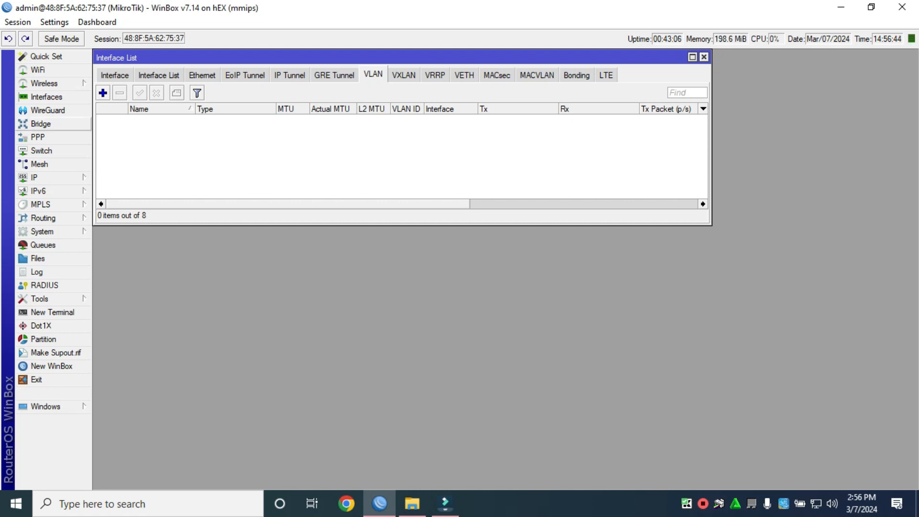
- Check the bridge assignments of the PISOWIFI and PPPOE2 ports in the bridge port list, with the interface names fully readable
{"action": "left_click", "coordinate": [41, 123]}
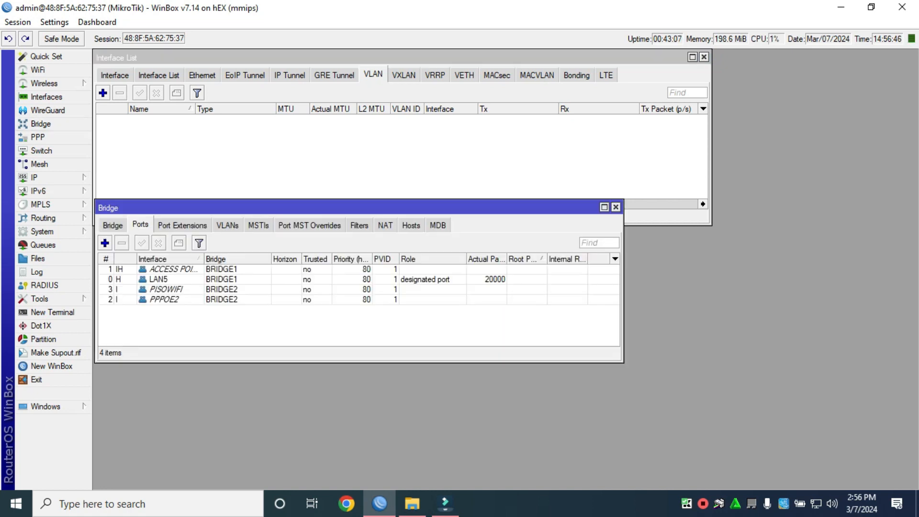
{"action": "left_click_drag", "start_coordinate": [307, 208], "coordinate": [392, 257]}
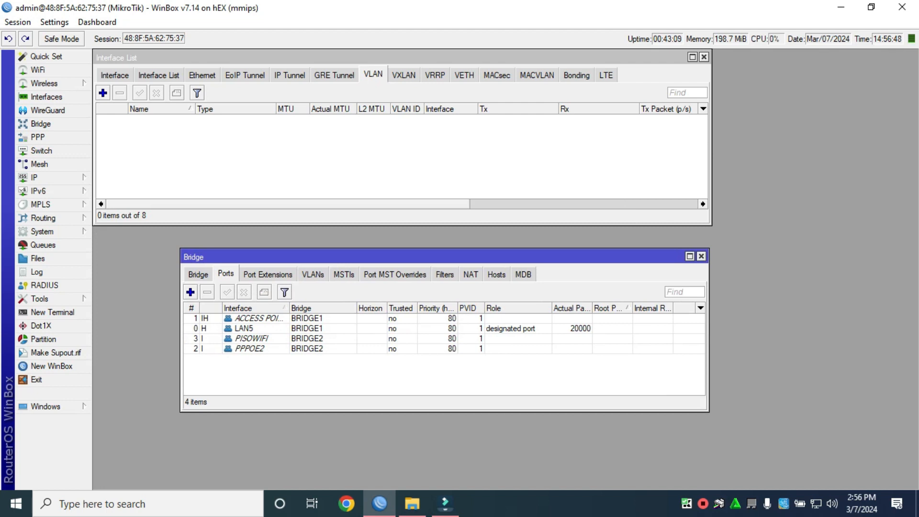
{"action": "left_click_drag", "start_coordinate": [290, 308], "coordinate": [348, 308]}
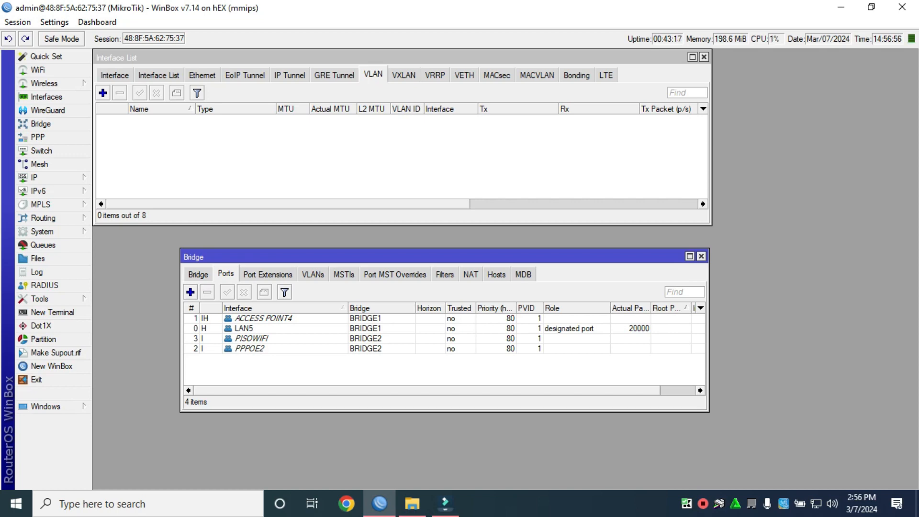
{"action": "left_click", "coordinate": [251, 339]}
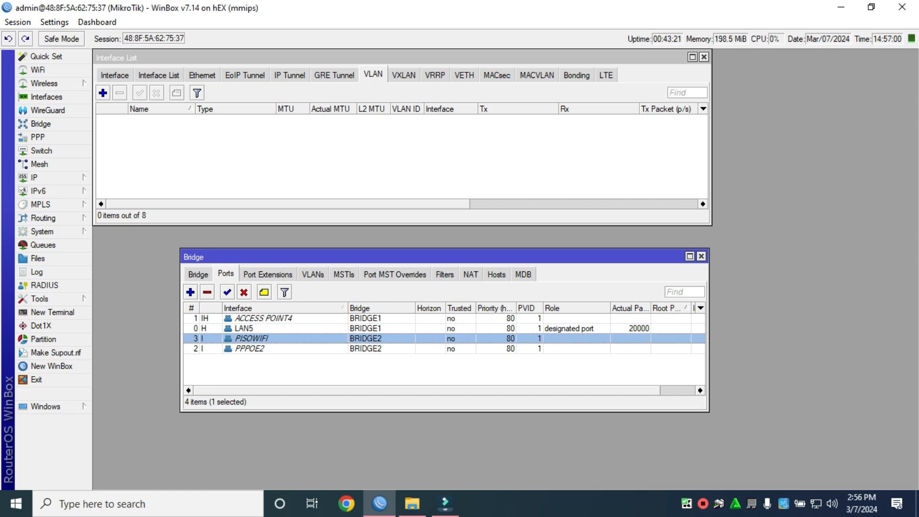
{"action": "left_click", "coordinate": [249, 349]}
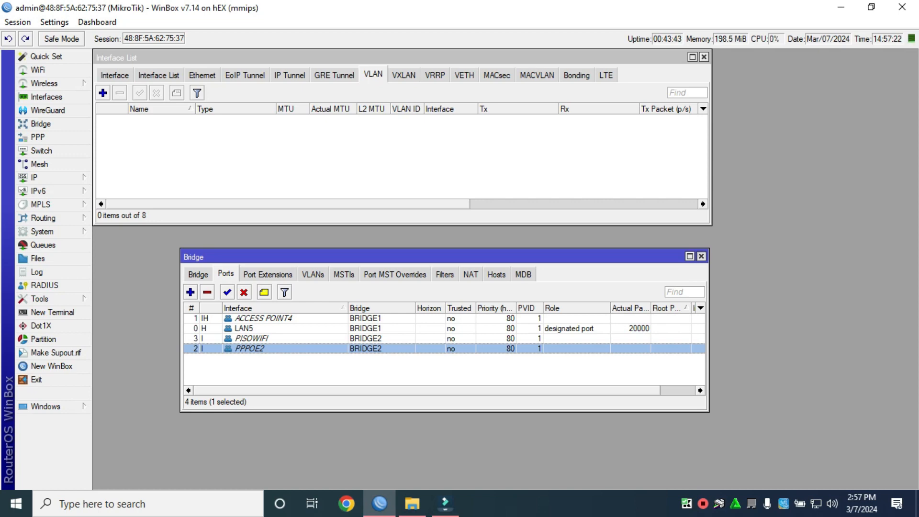
{"action": "left_click", "coordinate": [702, 256]}
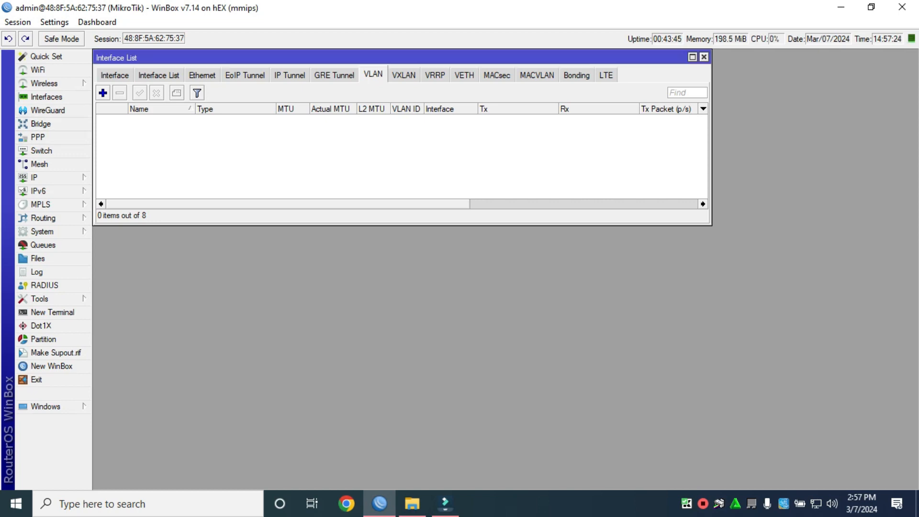
- Start a new VLAN interface named VLAN PISOWIFI with VLAN ID 13
{"action": "left_click", "coordinate": [102, 92]}
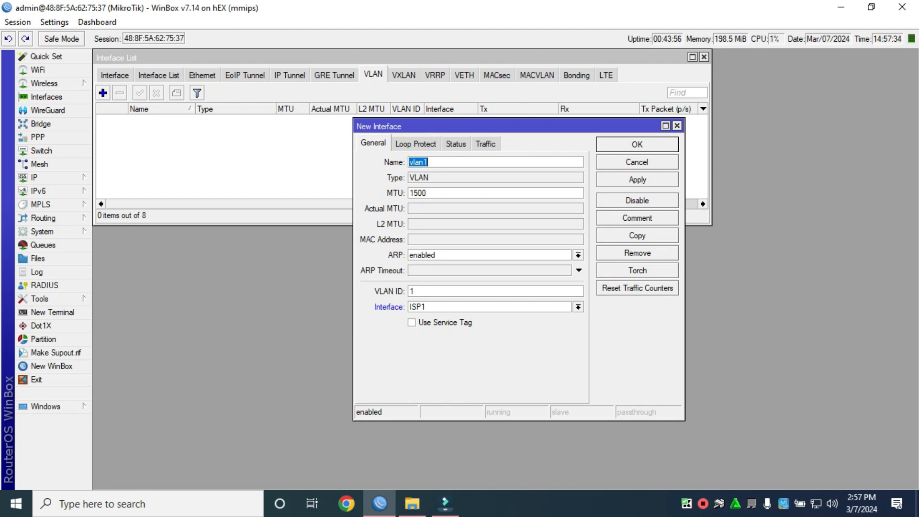
{"action": "type", "text": "VLAN PISO"}
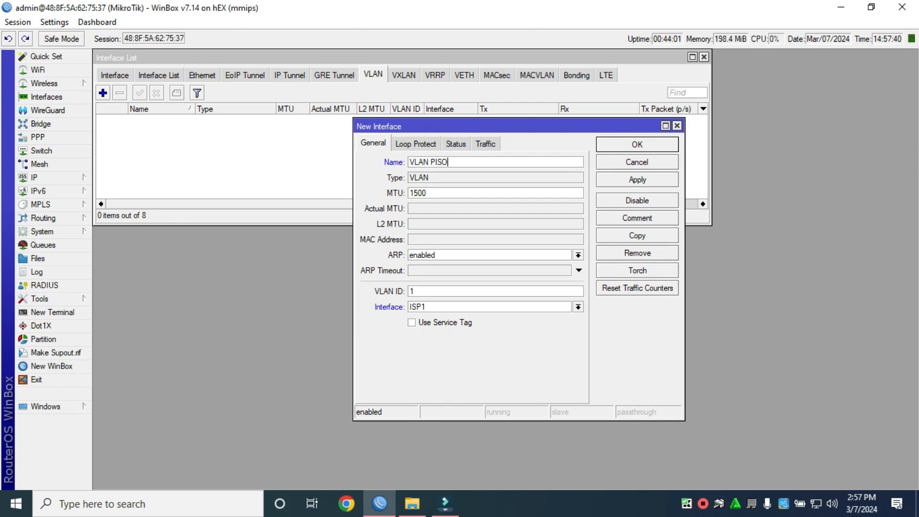
{"action": "type", "text": "WI"}
{"action": "type", "text": "FI"}
{"action": "type", "text": "3"}
- Change the new VLAN interface's name to VLAN LPB,PISOFI
{"action": "left_click", "coordinate": [464, 162]}
{"action": "key", "text": "BackSpace"}
{"action": "key", "text": "BackSpace"}
{"action": "key", "text": "BackSpace"}
{"action": "key", "text": "BackSpace"}
{"action": "key", "text": "BackSpace"}
{"action": "key", "text": "BackSpace"}
{"action": "key", "text": "BackSpace"}
{"action": "key", "text": "BackSpace"}
{"action": "type", "text": "LPB,"}
{"action": "type", "text": "PISOFI"}
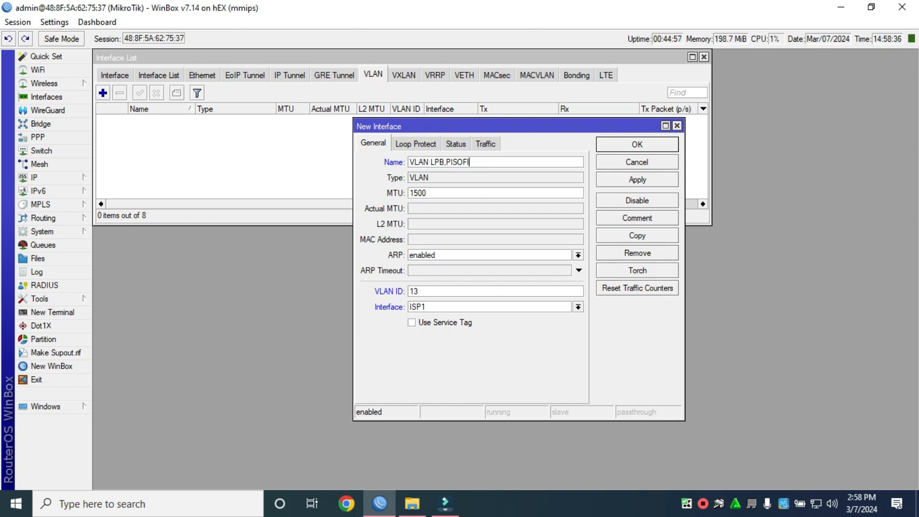
- Assign the new VLAN to the PISOWIFI interface
{"action": "left_click", "coordinate": [578, 307]}
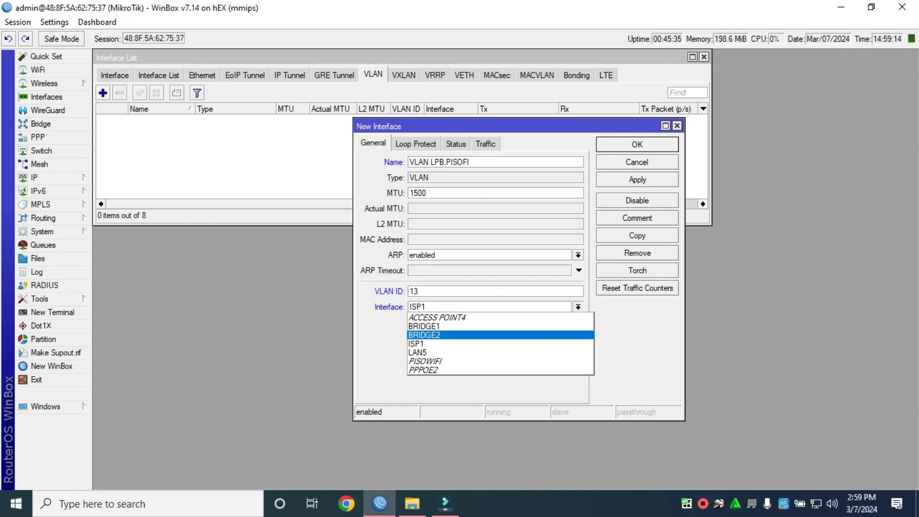
{"action": "key", "text": "Down"}
{"action": "key", "text": "Down"}
{"action": "key", "text": "Down"}
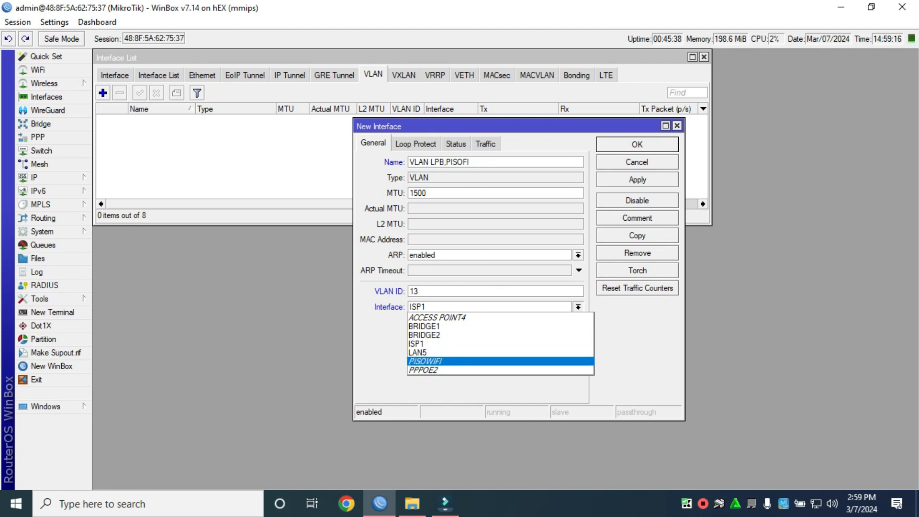
{"action": "key", "text": "Up"}
{"action": "key", "text": "Up"}
{"action": "key", "text": "Up"}
{"action": "key", "text": "Up"}
{"action": "key", "text": "Down"}
{"action": "key", "text": "Down"}
{"action": "key", "text": "Down"}
{"action": "key", "text": "Down"}
{"action": "left_click", "coordinate": [426, 362]}
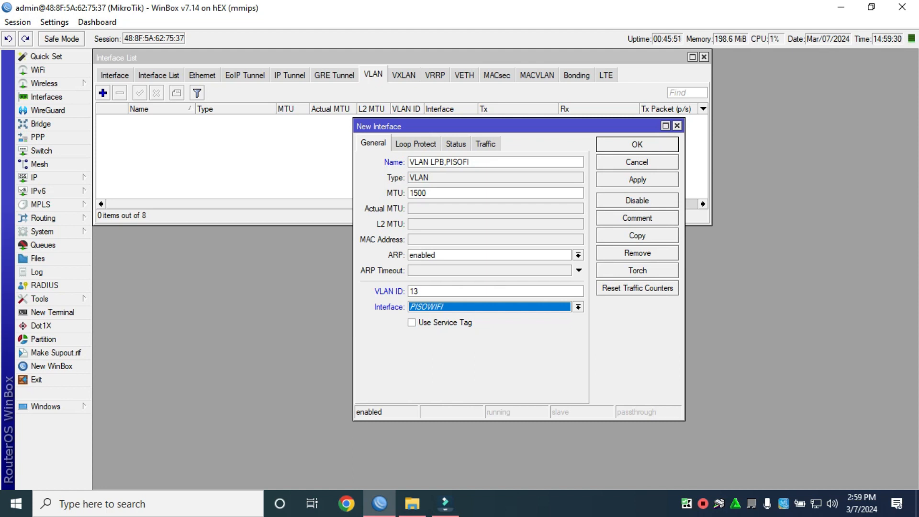
- Rename the new VLAN interface to VLAN13 and save it
{"action": "left_click", "coordinate": [471, 162]}
{"action": "key", "text": "BackSpace"}
{"action": "key", "text": "BackSpace"}
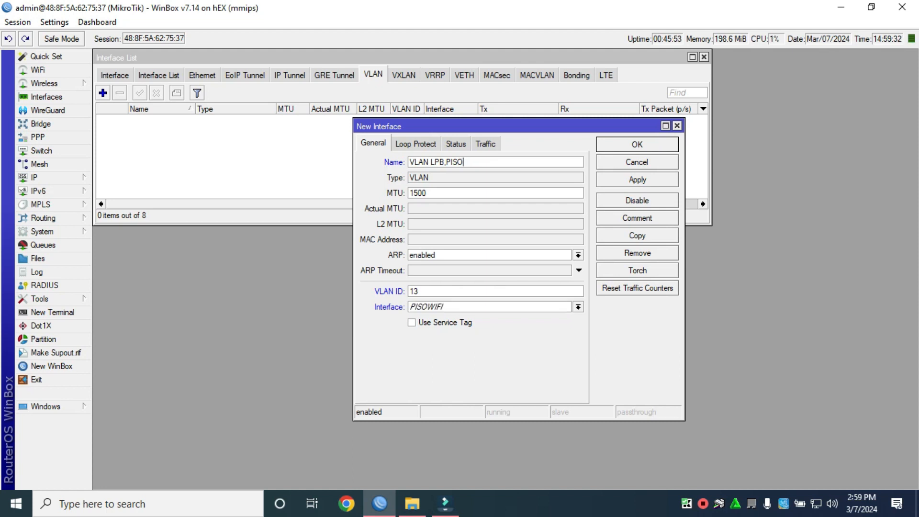
{"action": "key", "text": "BackSpace"}
{"action": "key", "text": "BackSpace"}
{"action": "key", "text": "BackSpace"}
{"action": "key", "text": "BackSpace"}
{"action": "key", "text": "BackSpace"}
{"action": "key", "text": "BackSpace"}
{"action": "key", "text": "BackSpace"}
{"action": "key", "text": "BackSpace"}
{"action": "key", "text": "BackSpace"}
{"action": "type", "text": "13"}
{"action": "left_click", "coordinate": [637, 180]}
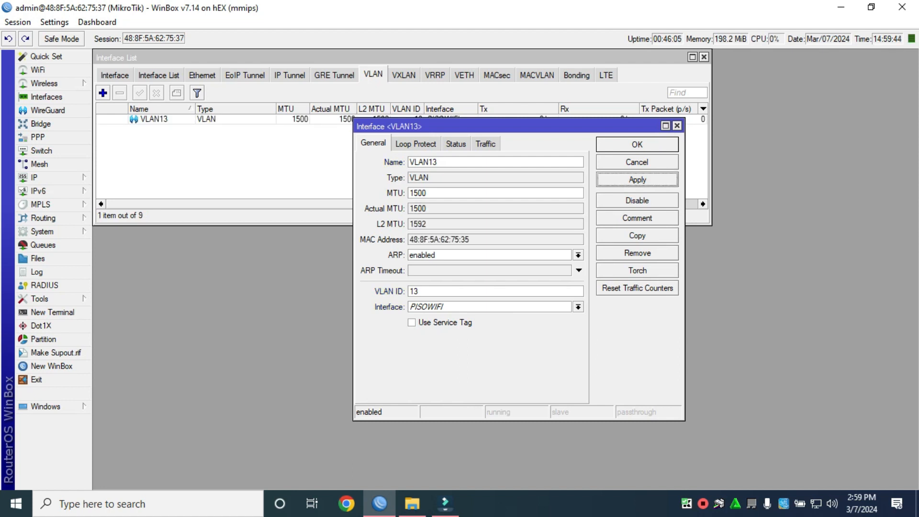
{"action": "left_click", "coordinate": [637, 145]}
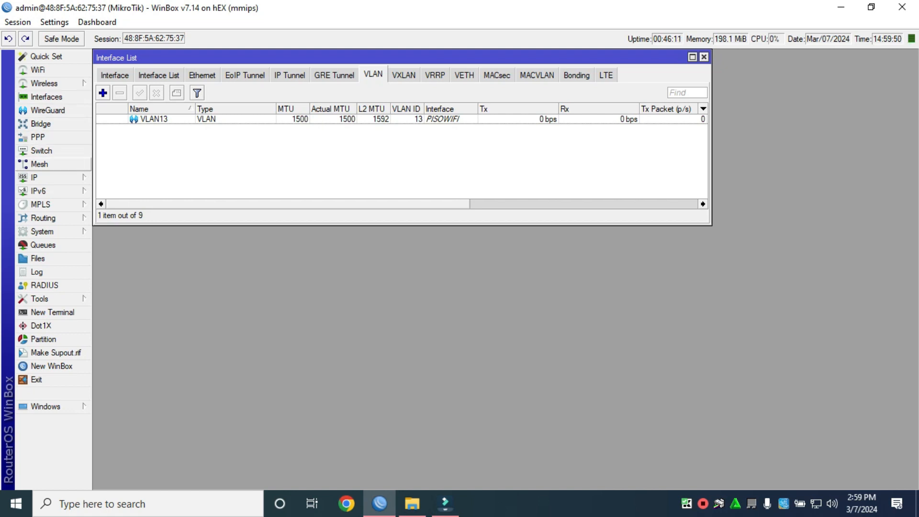
- Compare PISOWIFI in the bridge port list and the full interface list, arranging both windows so neither covers the other
{"action": "left_click", "coordinate": [41, 123]}
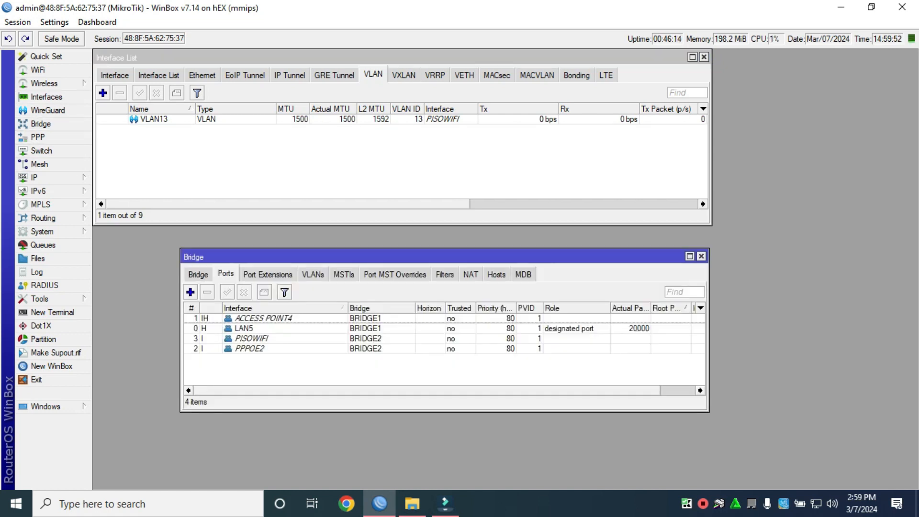
{"action": "left_click", "coordinate": [253, 339]}
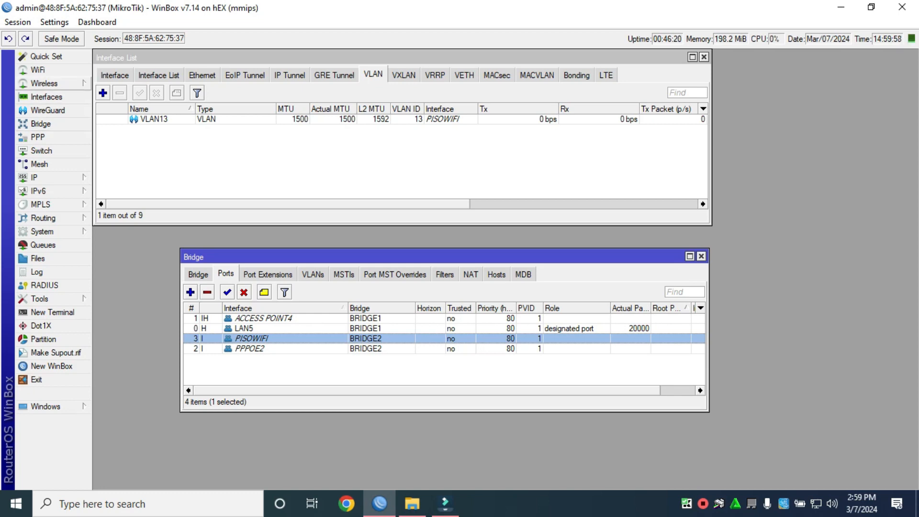
{"action": "left_click", "coordinate": [114, 76]}
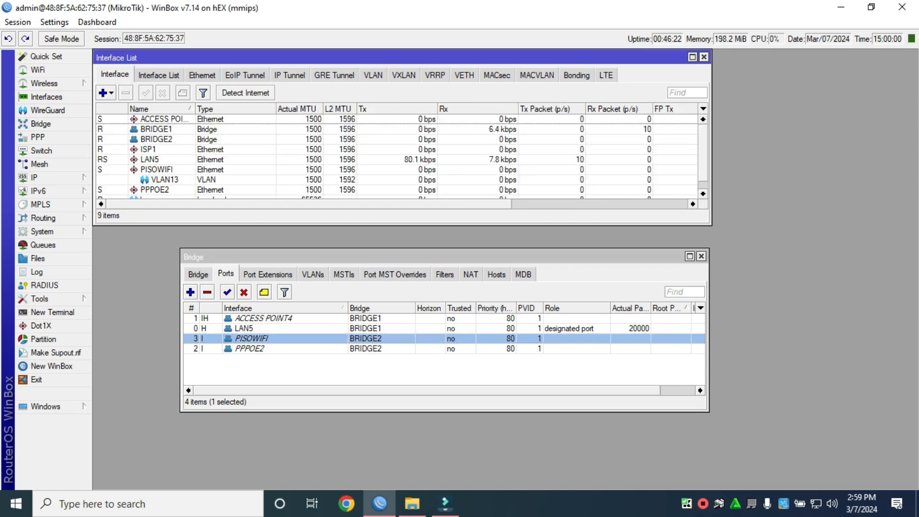
{"action": "left_click", "coordinate": [157, 170]}
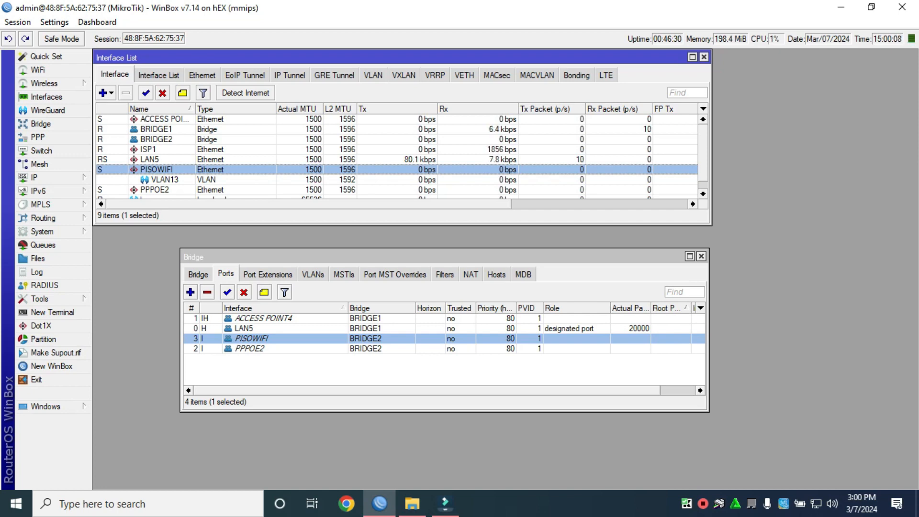
{"action": "left_click_drag", "start_coordinate": [445, 257], "coordinate": [419, 299]}
{"action": "left_click_drag", "start_coordinate": [402, 225], "coordinate": [402, 252]}
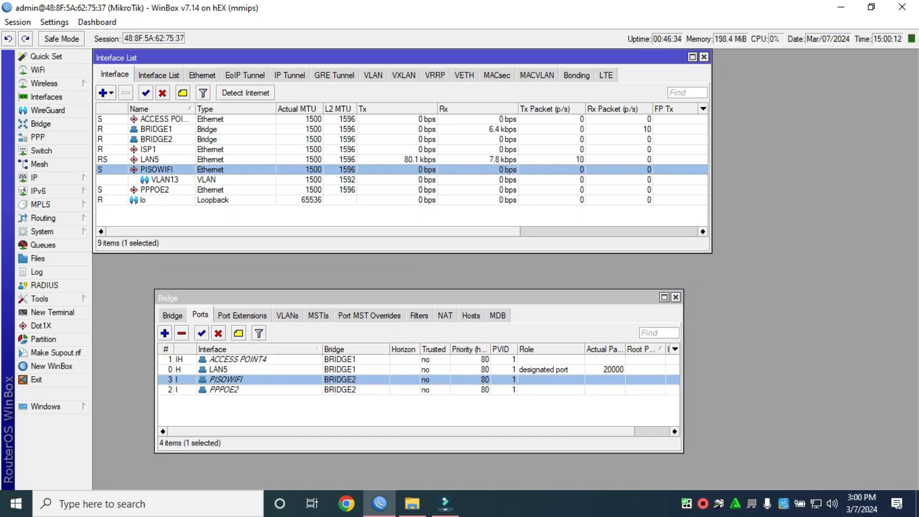
{"action": "left_click_drag", "start_coordinate": [383, 297], "coordinate": [321, 265]}
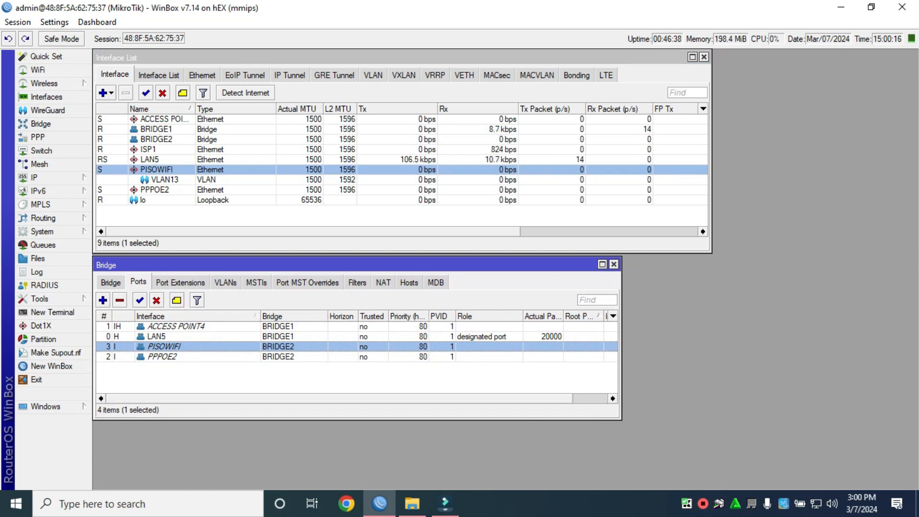
- Create a VLAN interface named VLAN22 with VLAN ID 22 on PPPOE2 and show it in the full interface list
{"action": "left_click", "coordinate": [373, 76]}
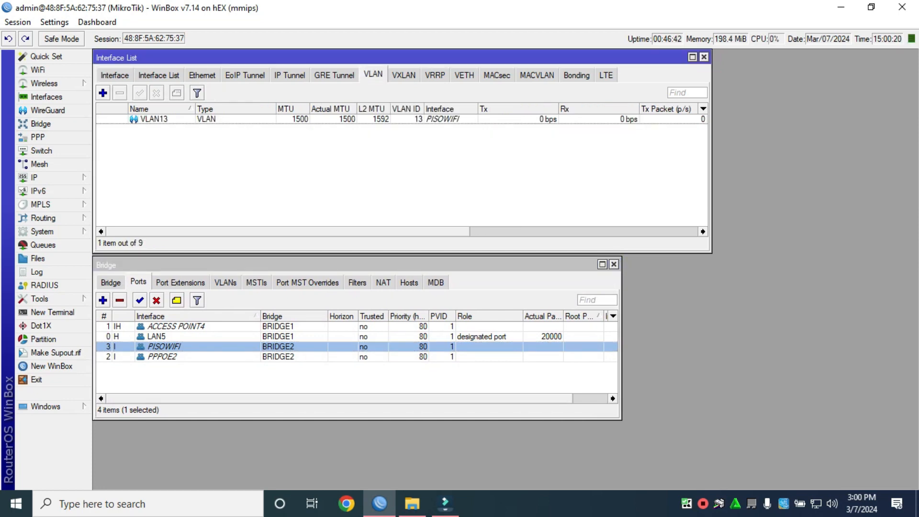
{"action": "left_click", "coordinate": [102, 93]}
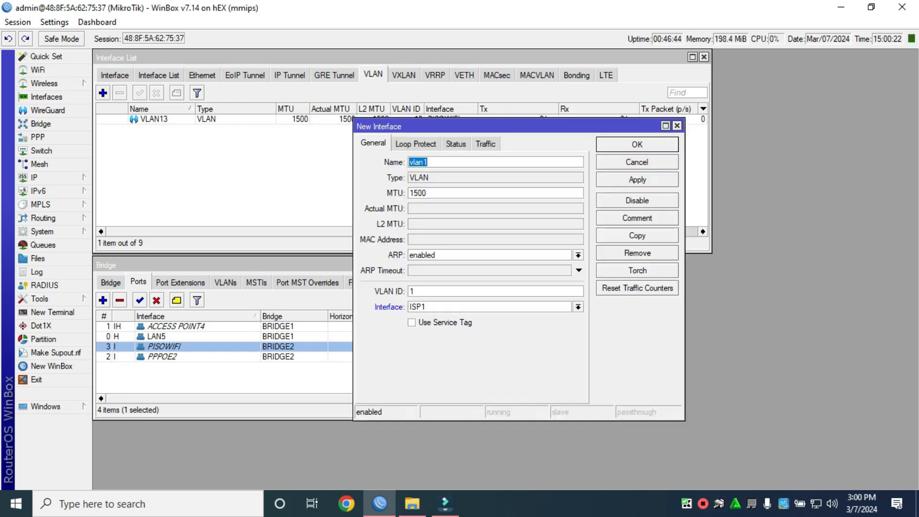
{"action": "type", "text": "VLAN22"}
{"action": "key", "text": "BackSpace"}
{"action": "type", "text": "22"}
{"action": "left_click", "coordinate": [579, 307]}
{"action": "key", "text": "Return"}
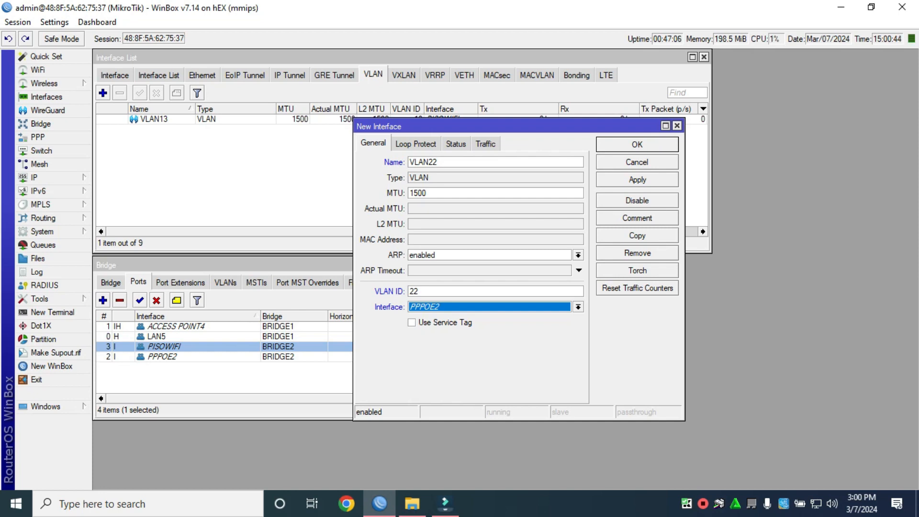
{"action": "left_click", "coordinate": [637, 180]}
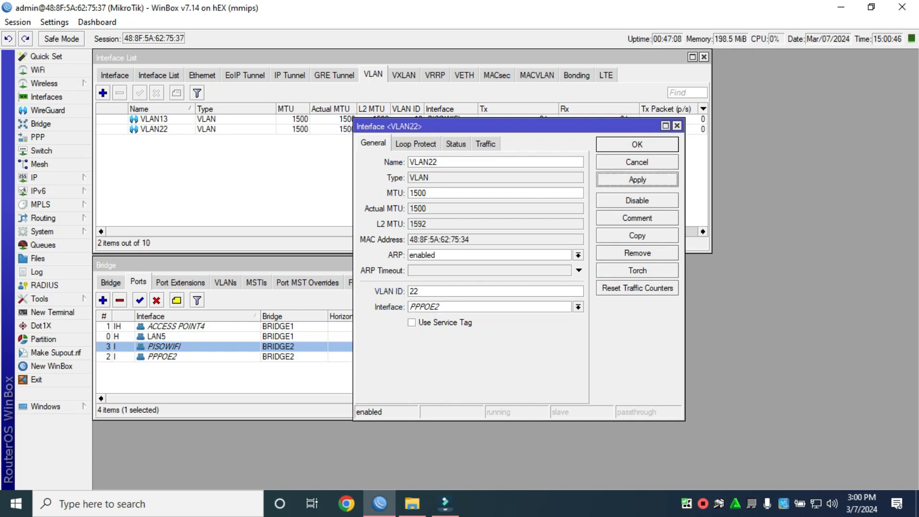
{"action": "left_click", "coordinate": [637, 145]}
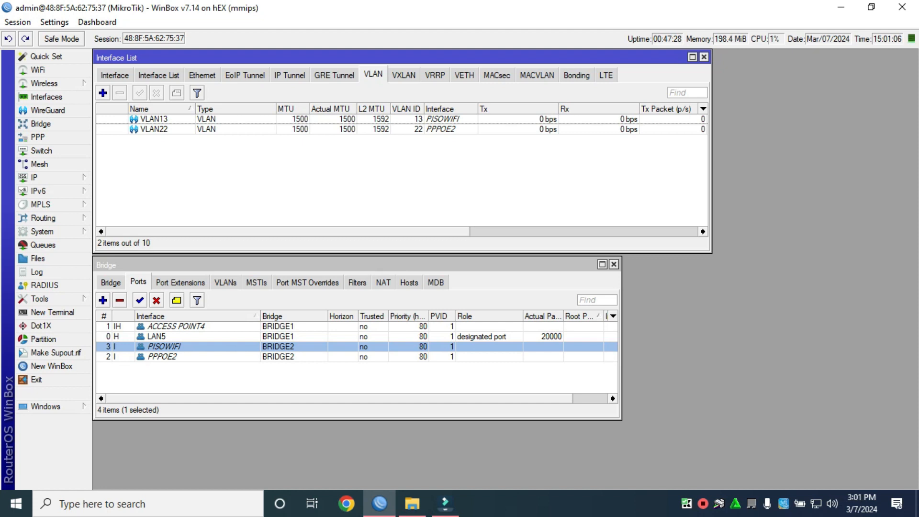
{"action": "left_click_drag", "start_coordinate": [360, 265], "coordinate": [363, 265]}
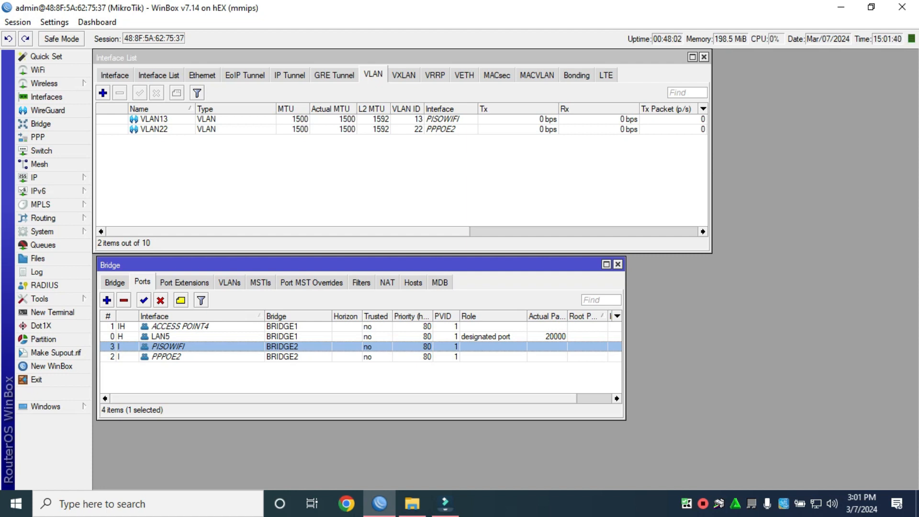
{"action": "left_click", "coordinate": [114, 75]}
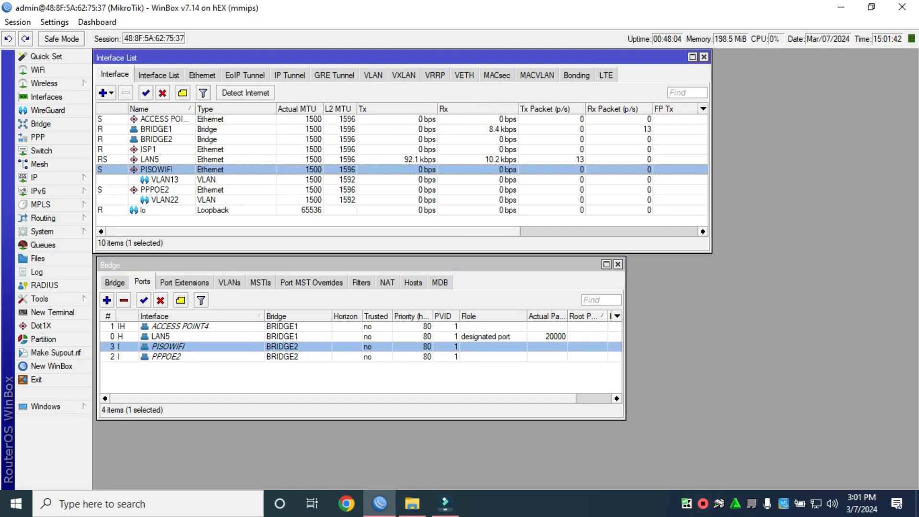